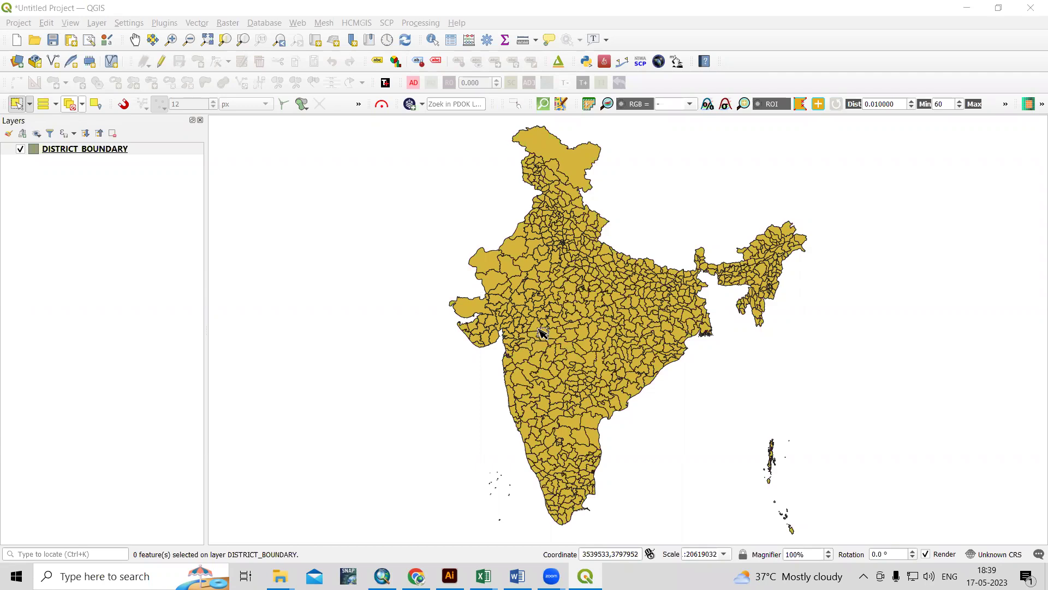
Step: Switch the selection tool to Select Feature(s) mode
scroll(541, 331, up, 2)
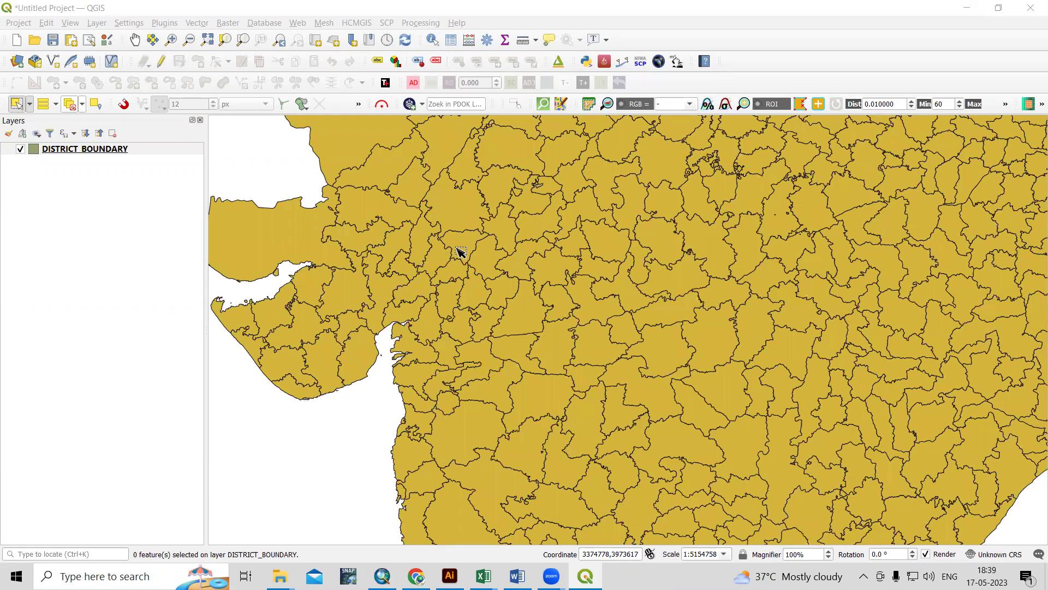
scroll(460, 252, down, 1)
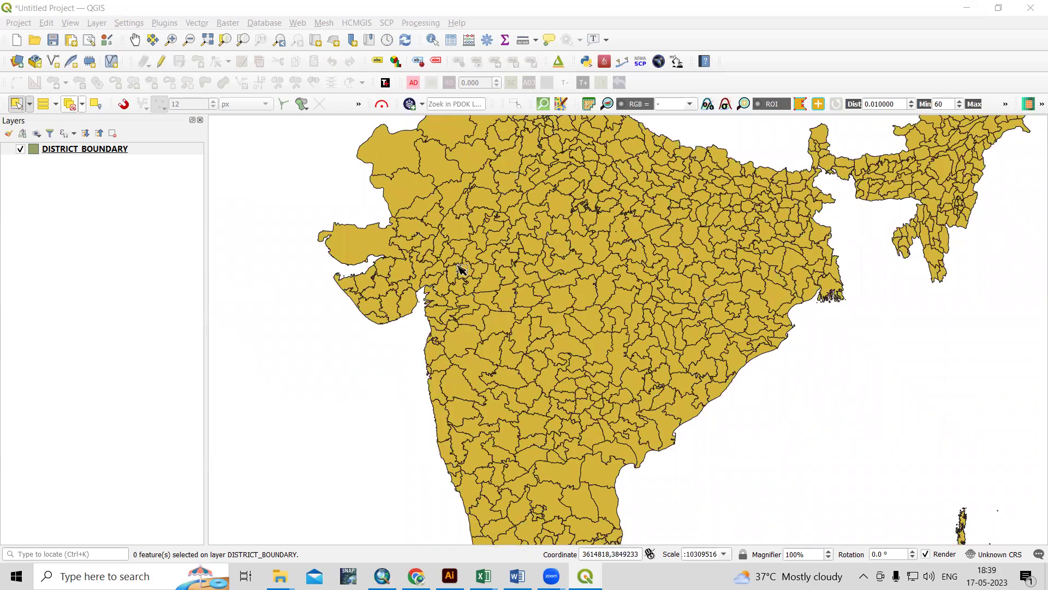
click(29, 104)
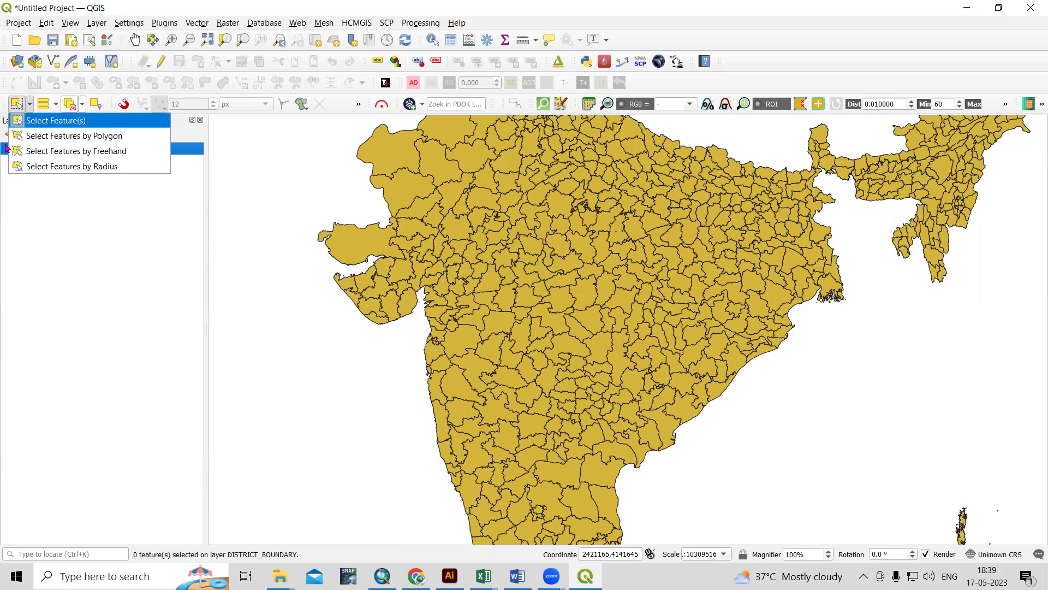
click(45, 123)
Step: Select Kutch and its neighbouring northern and western Gujarat districts on DISTRICT_BOUNDARY
click(365, 248)
click(404, 203)
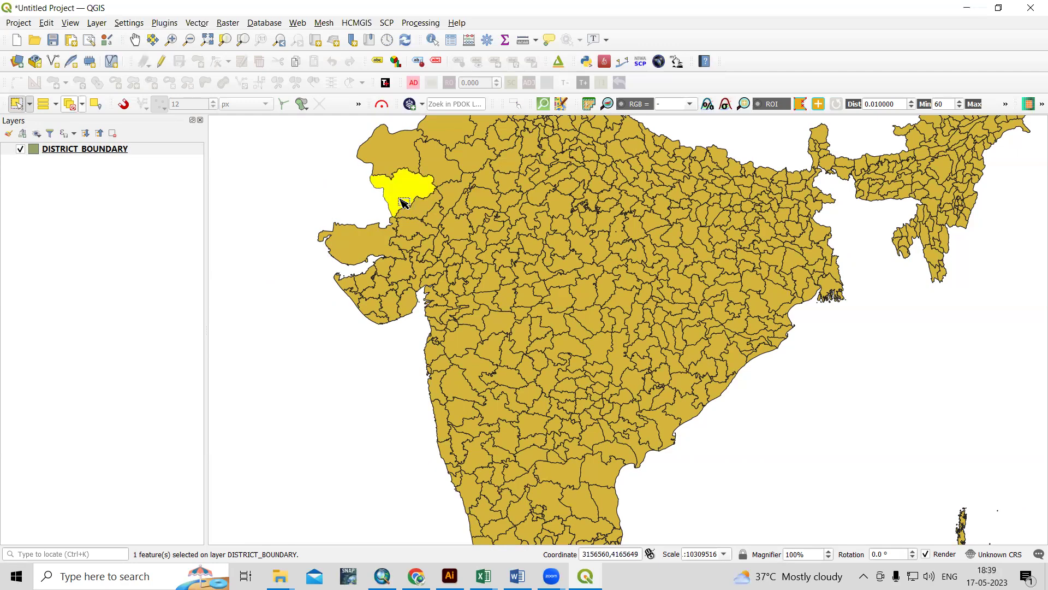
key(ctrl)
ctrl+click(364, 249)
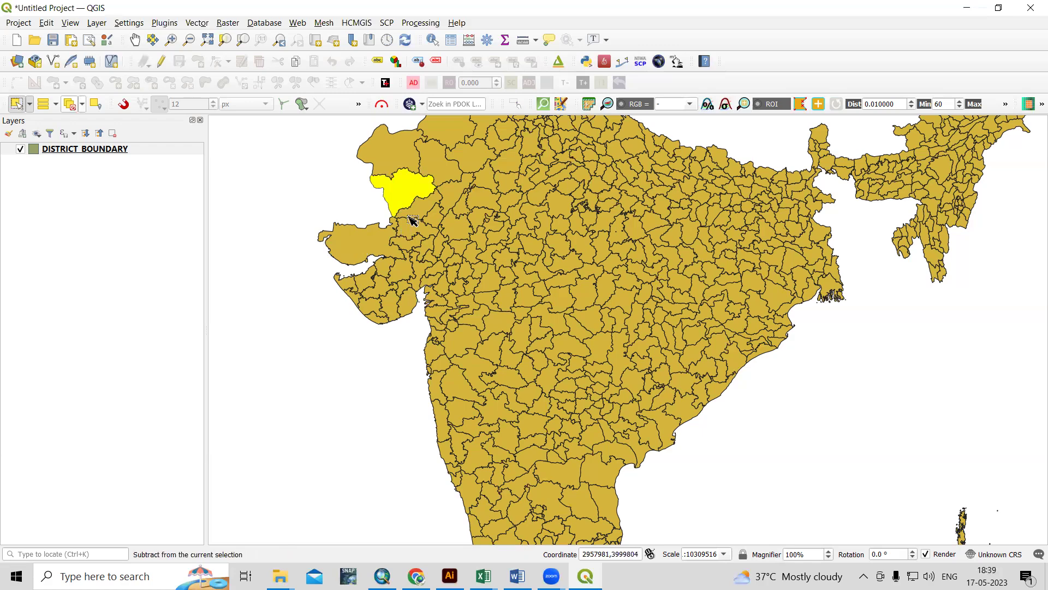
ctrl+click(409, 216)
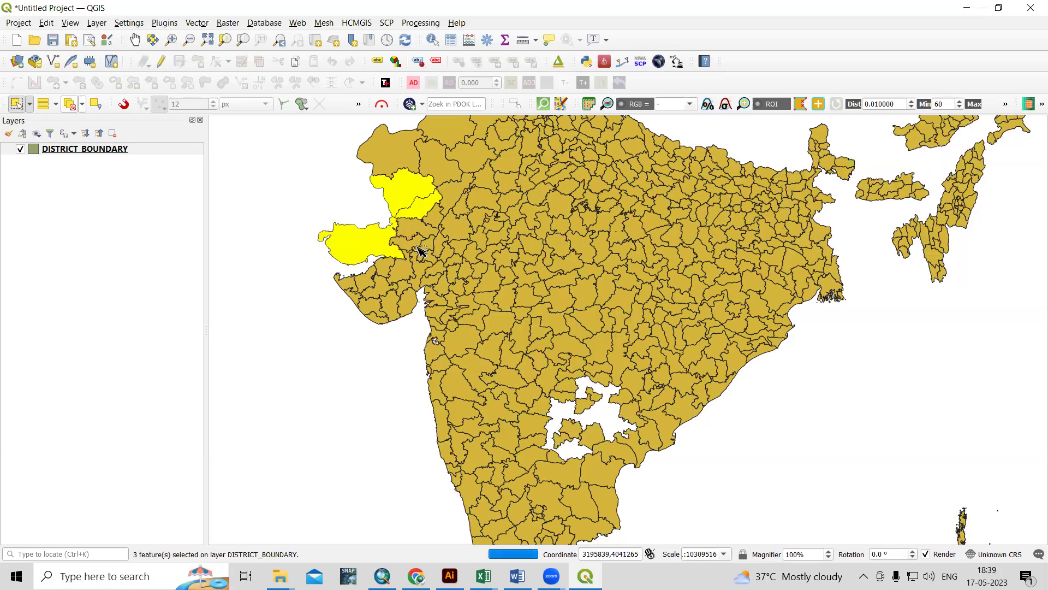
ctrl+click(417, 241)
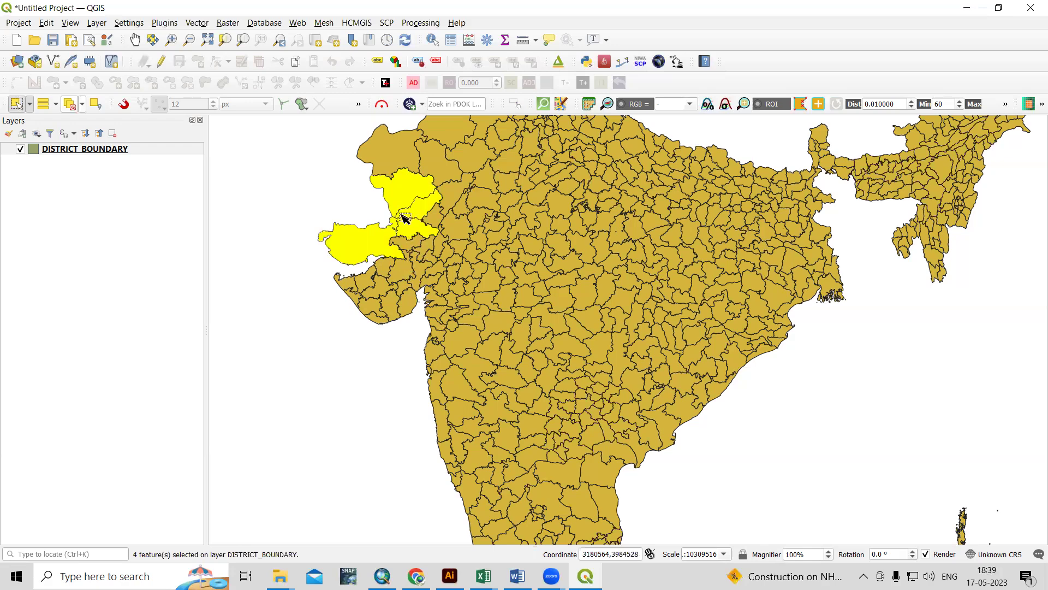
scroll(393, 190, up, 1)
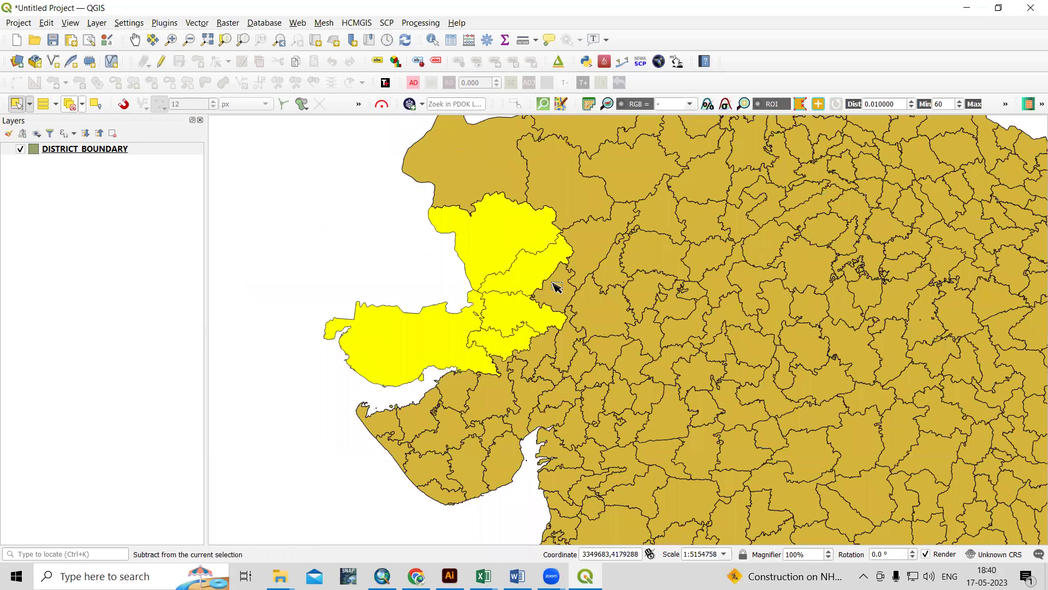
ctrl+click(503, 195)
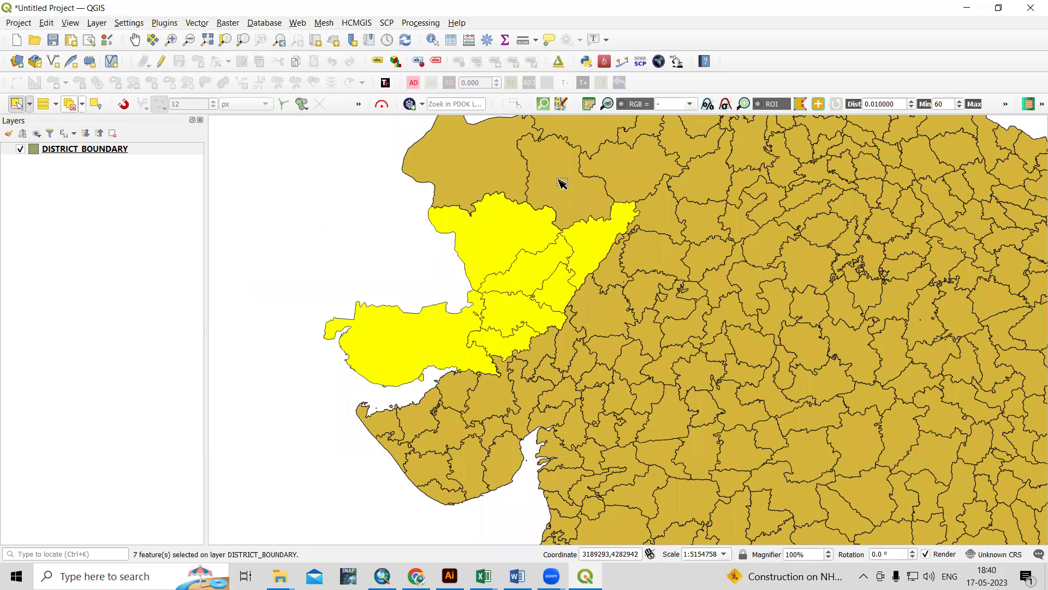
ctrl+click(546, 345)
ctrl+click(543, 347)
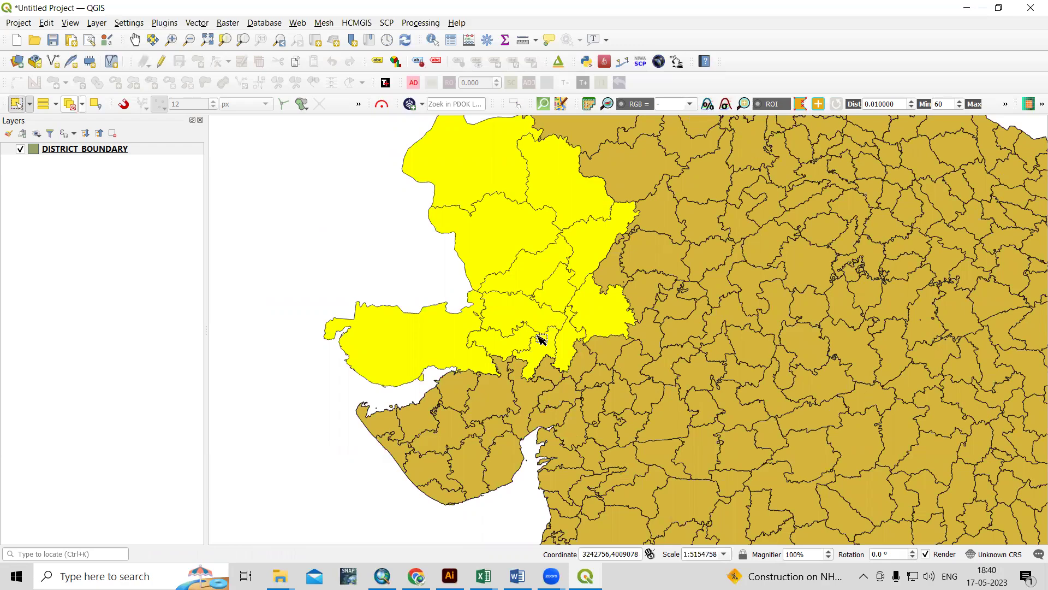
Step: Start a Save Selected Features As export of the DISTRICT_BOUNDARY layer
click(90, 153)
right_click(90, 150)
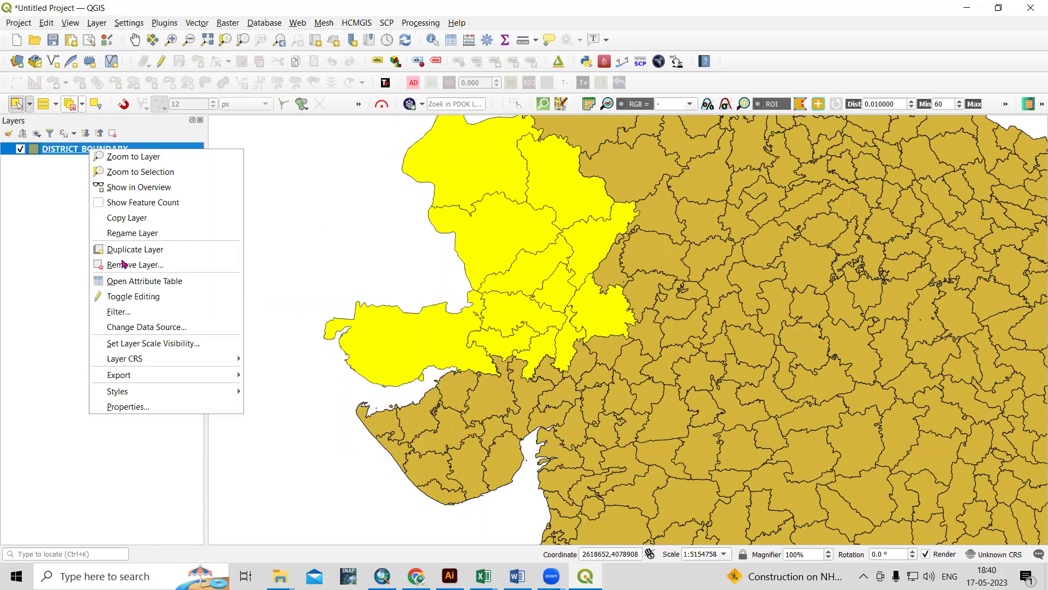
mouse_move(164, 378)
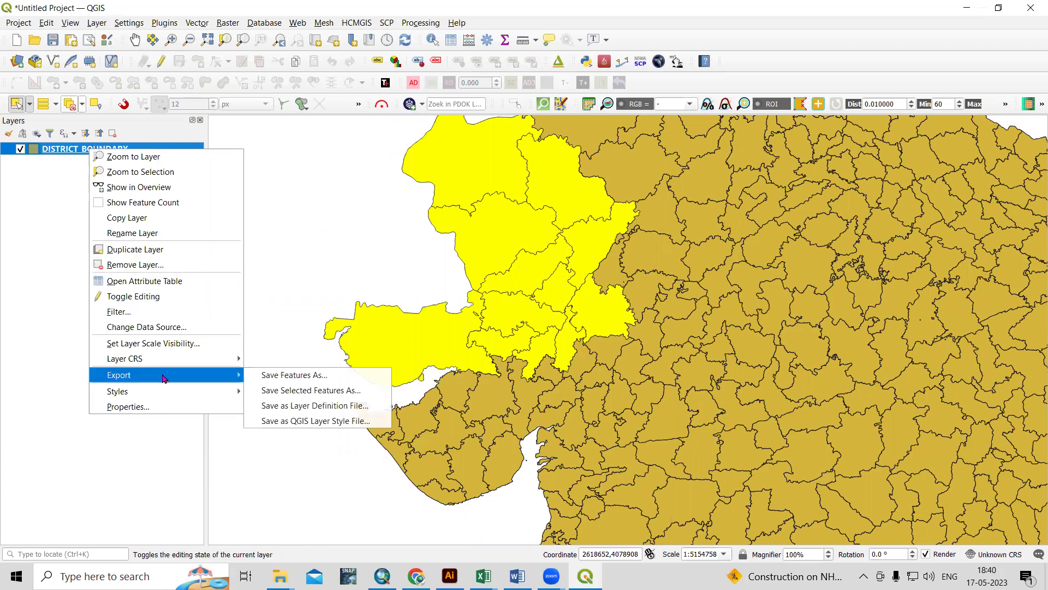
click(329, 390)
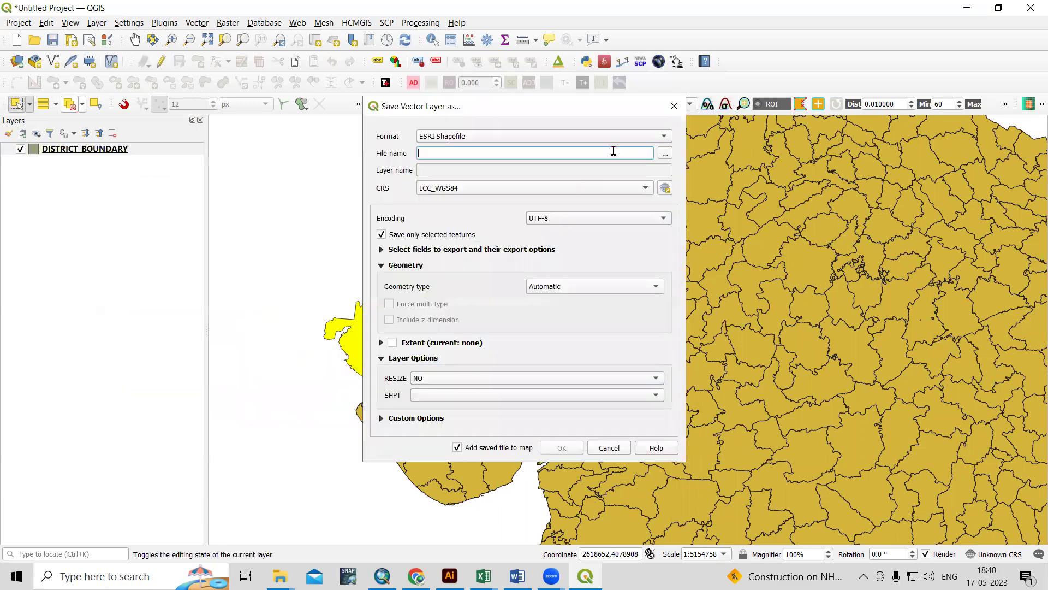
Step: Save the export as Test_export.shp in Clip Shape using project CRS LCC_WGS84
click(664, 158)
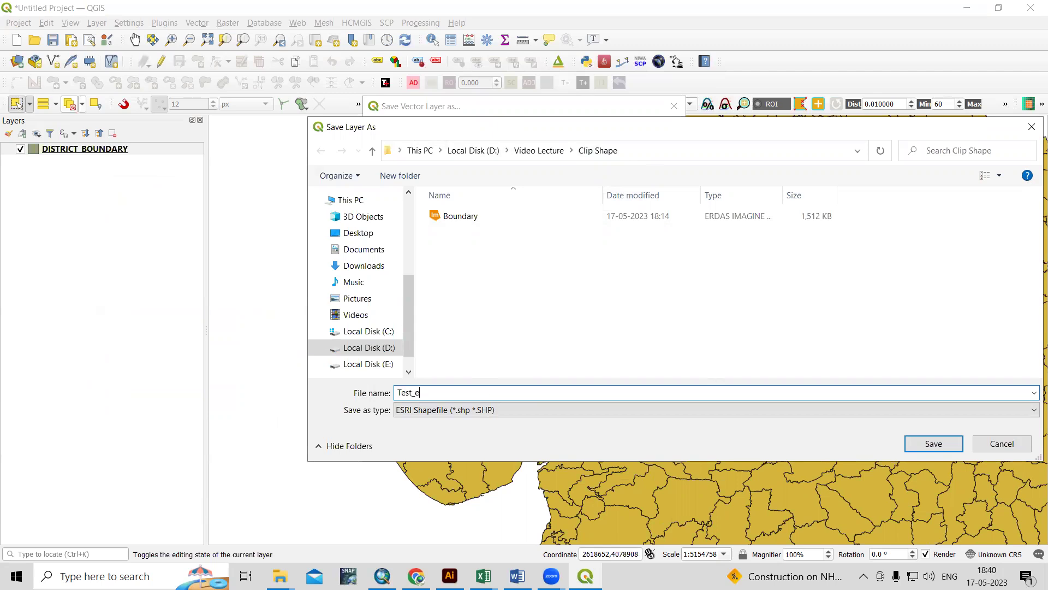
text(xport)
click(934, 447)
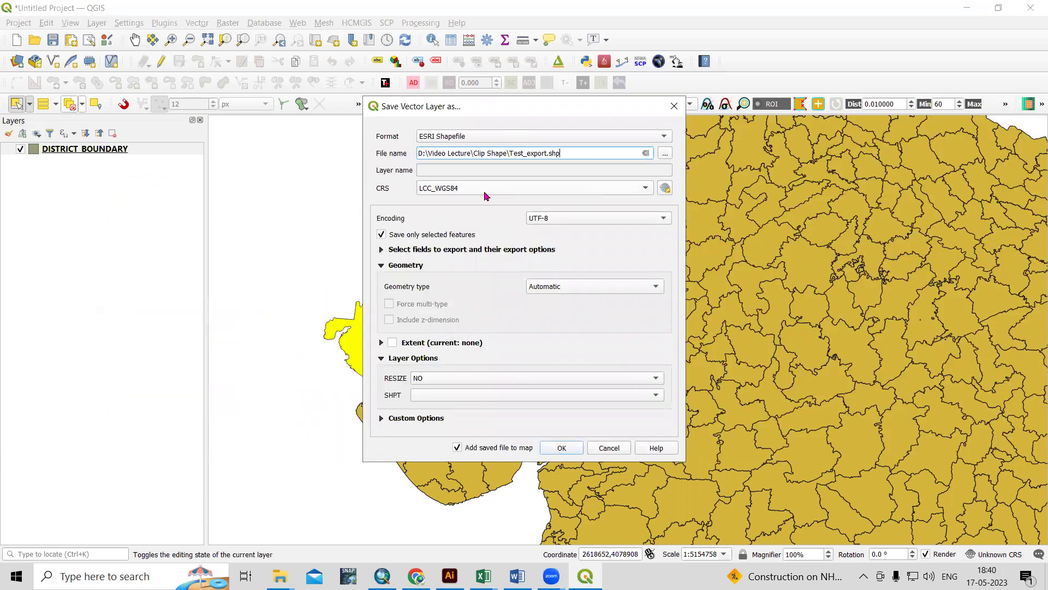
click(504, 188)
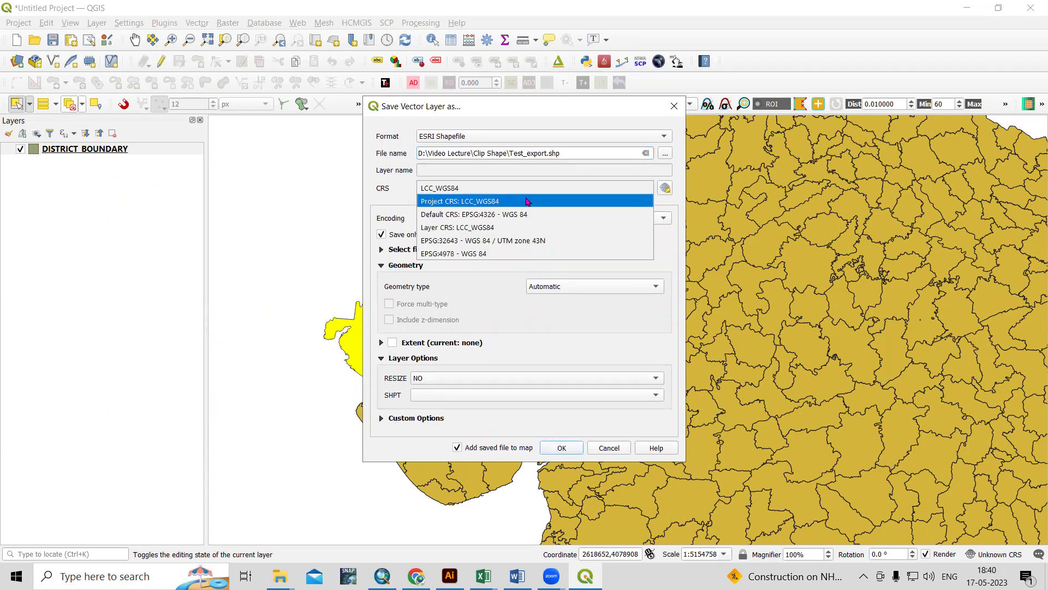
click(527, 202)
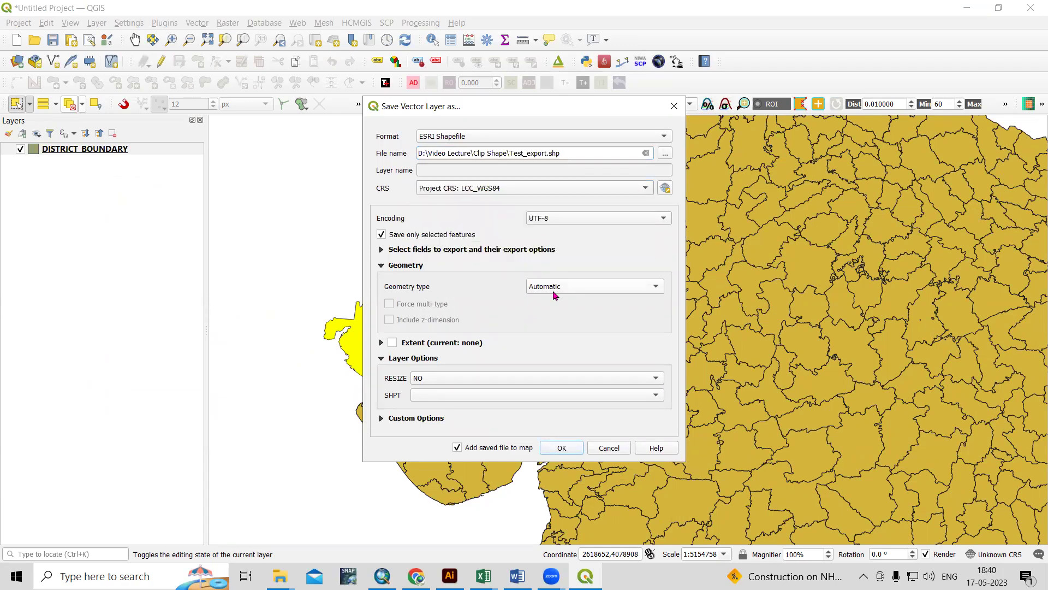
click(562, 452)
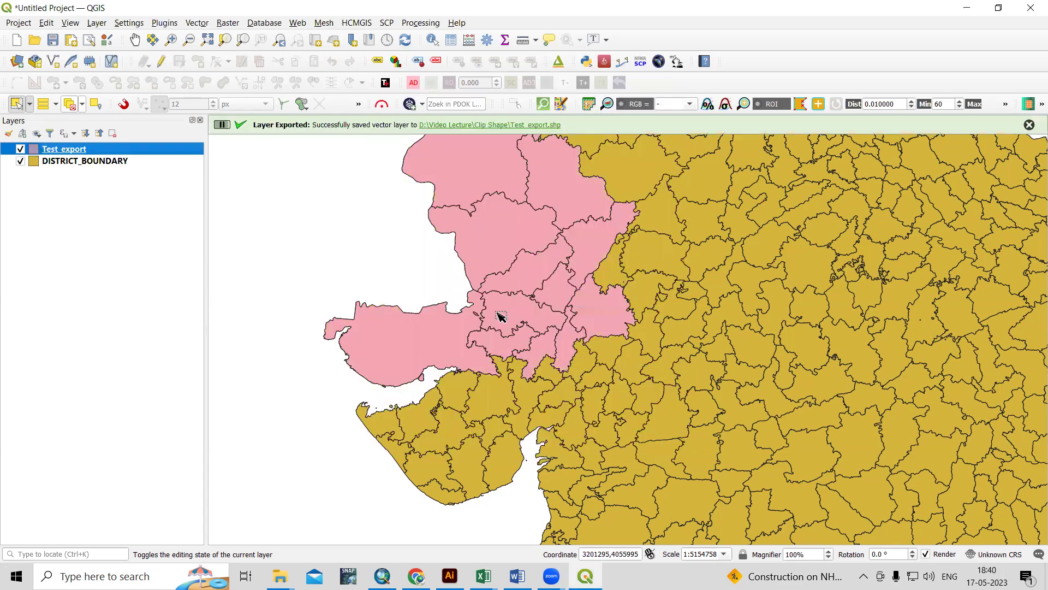
Step: Hide the Test_export layer and zoom out and back in on Gujarat
click(20, 149)
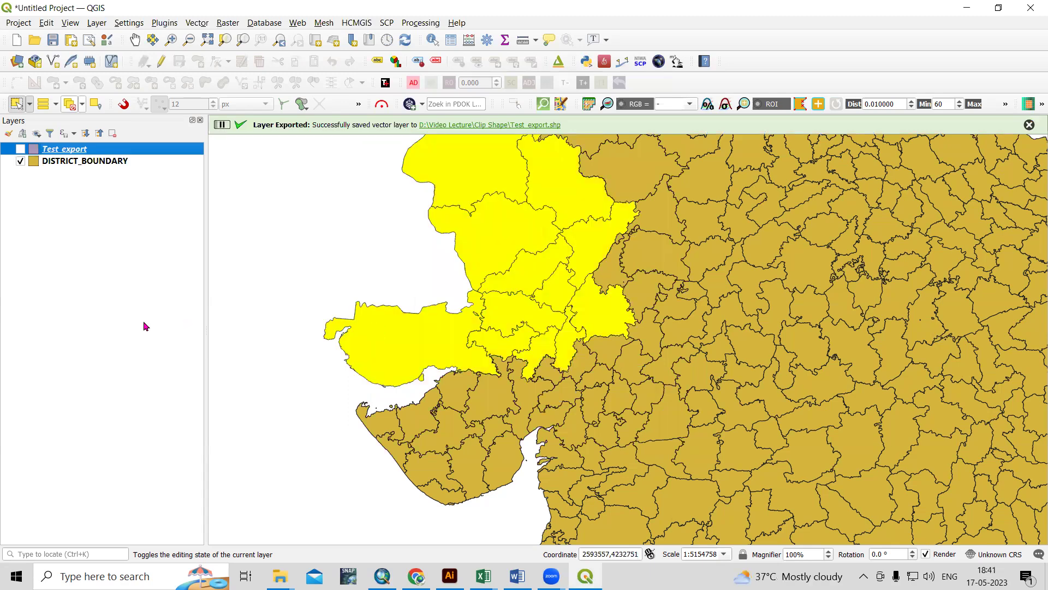
scroll(237, 334, up, 1)
scroll(217, 327, down, 2)
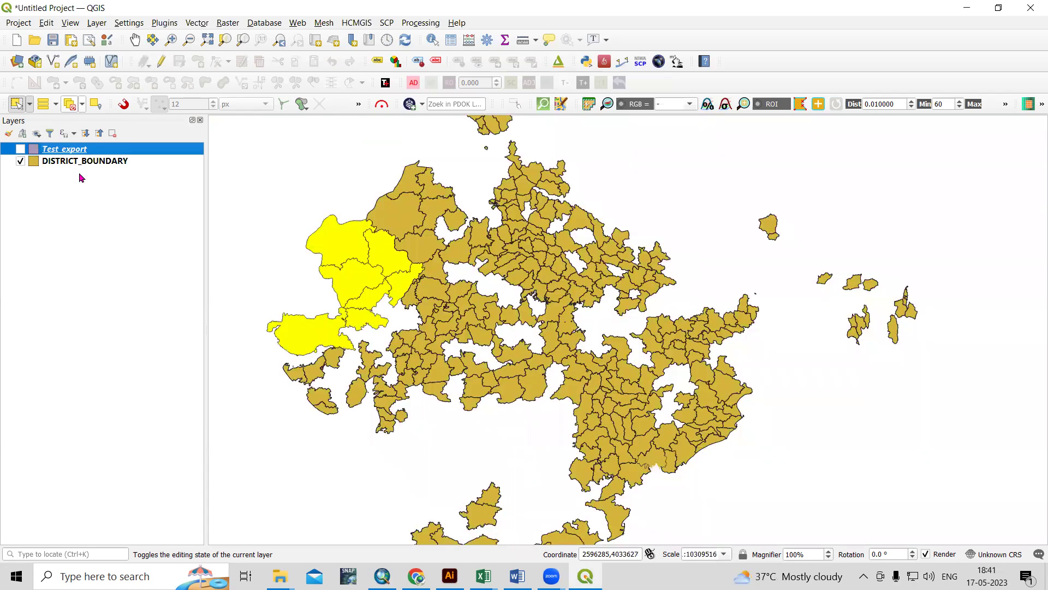
scroll(321, 268, up, 1)
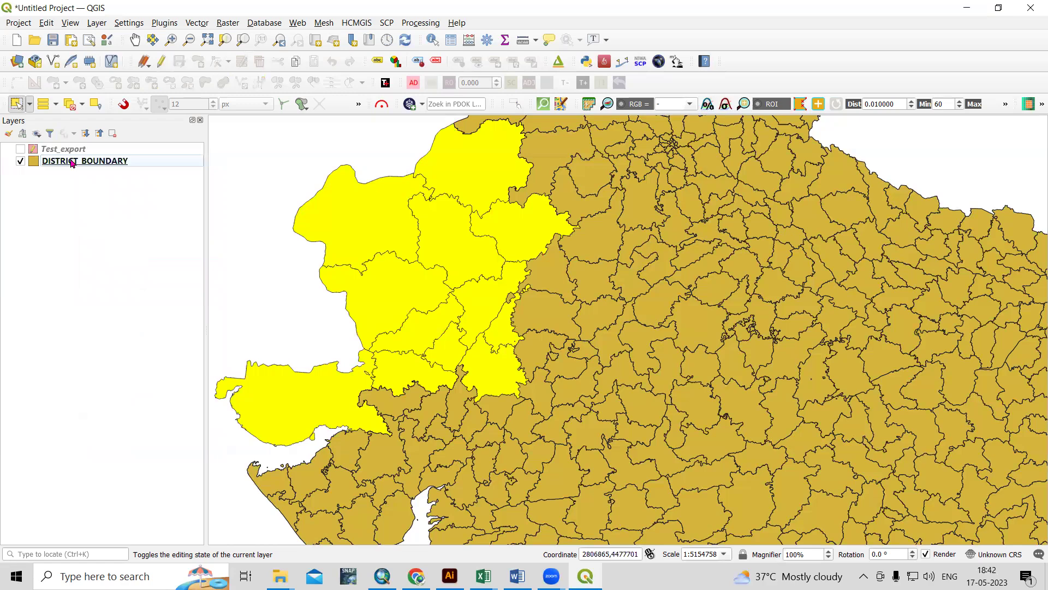
Step: Zoom to the district layer, enable its editing, and cut the selected districts
key(Menu)
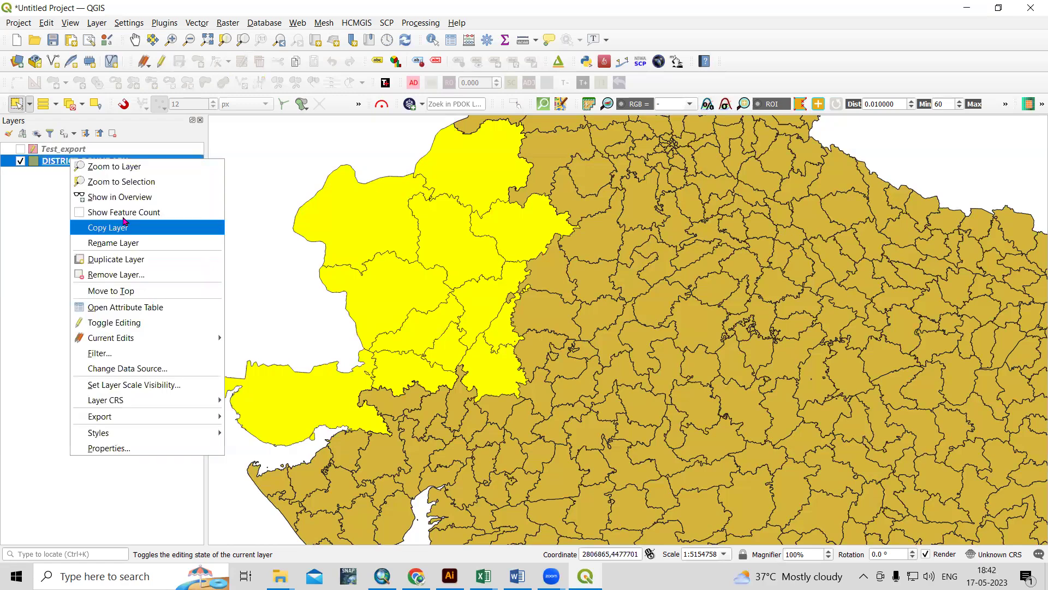
click(125, 185)
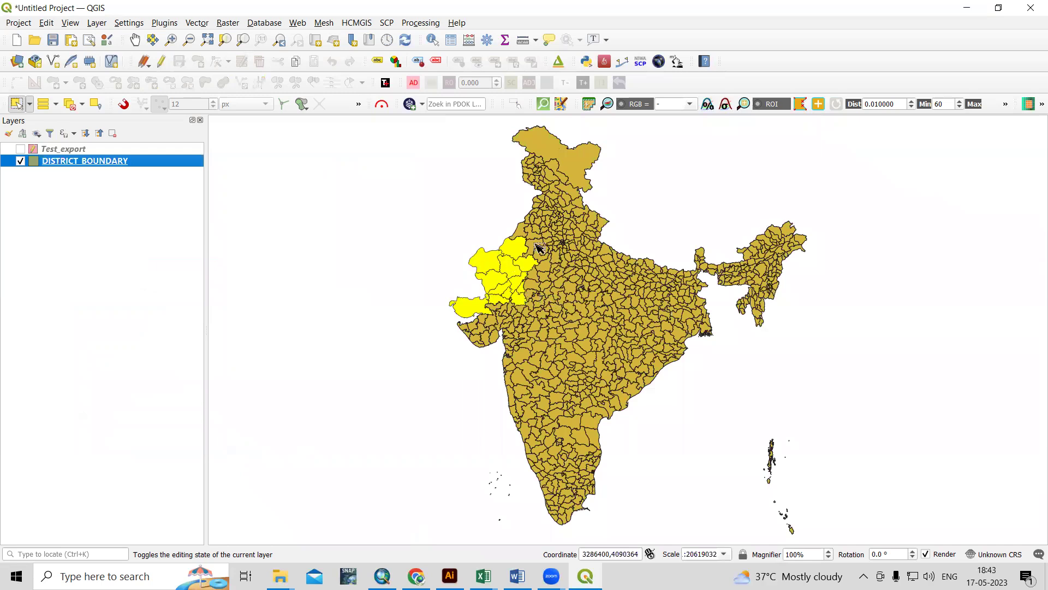
click(159, 63)
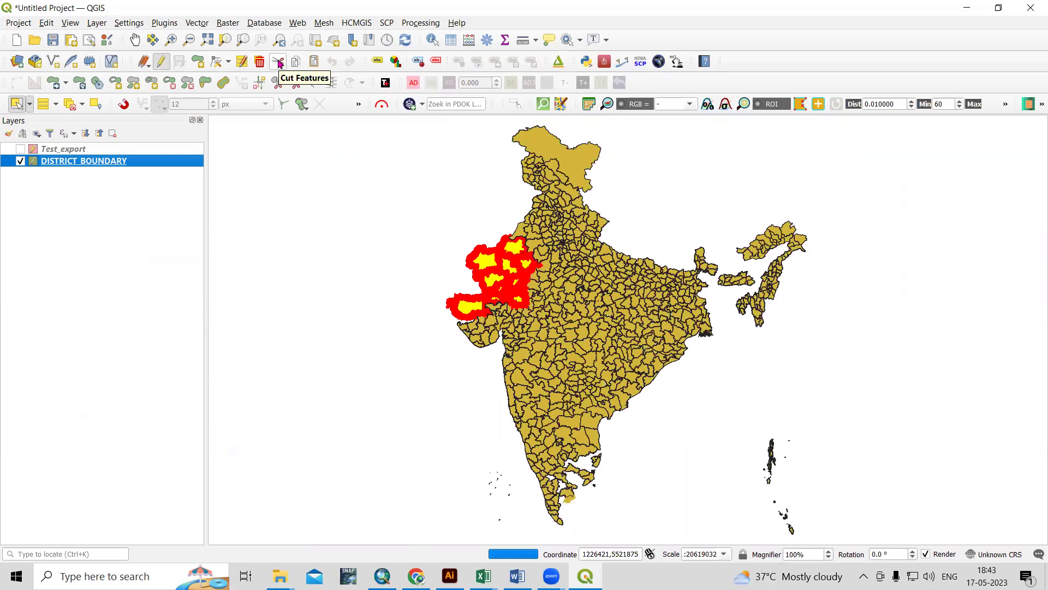
click(278, 62)
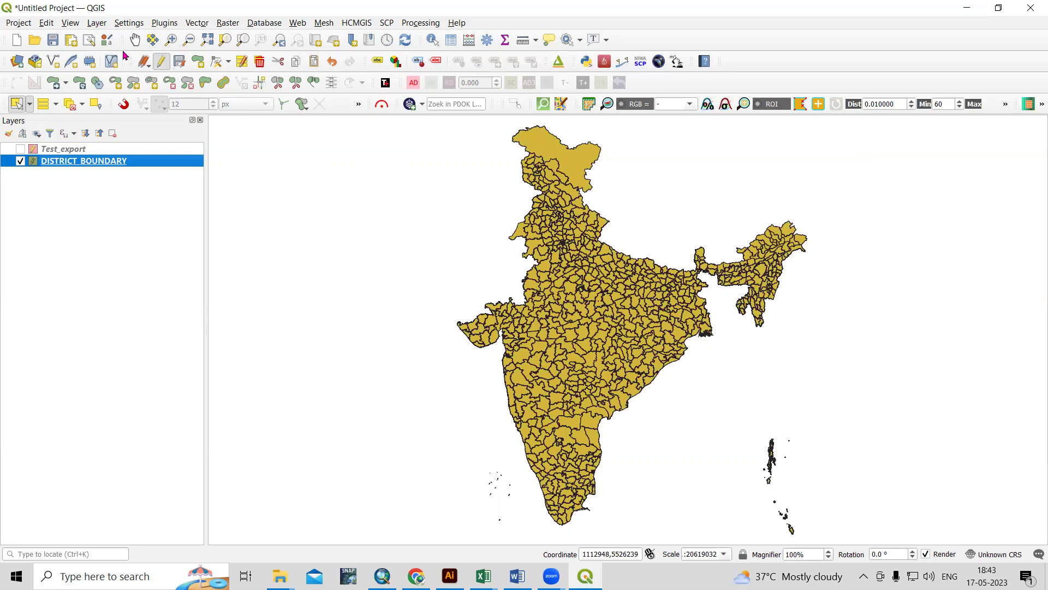
click(97, 23)
mouse_move(125, 53)
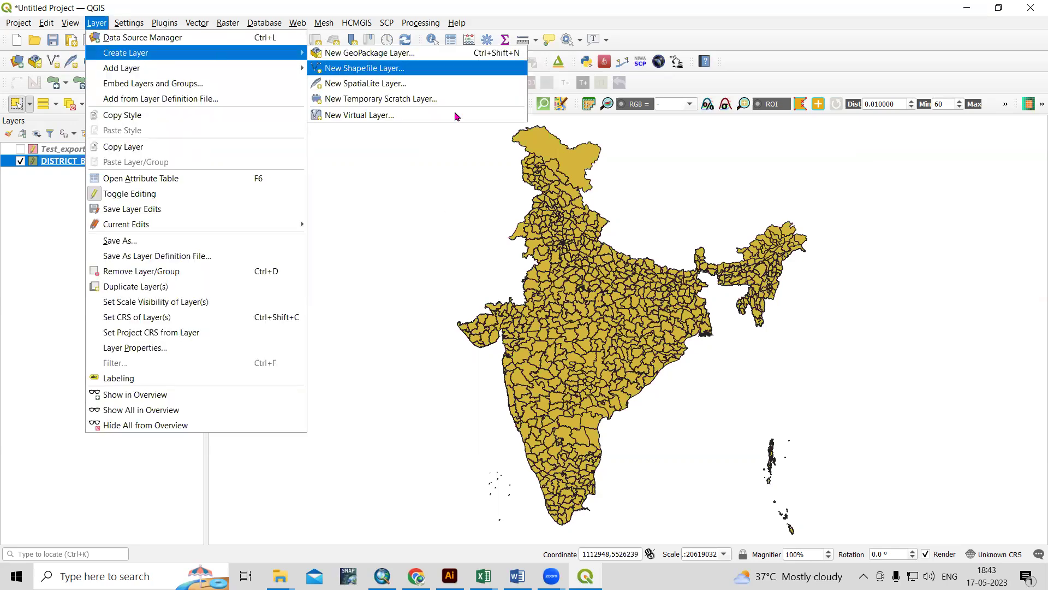
Step: Name the new shapefile layer Test_export_2 in the Clip Shape folder
click(368, 68)
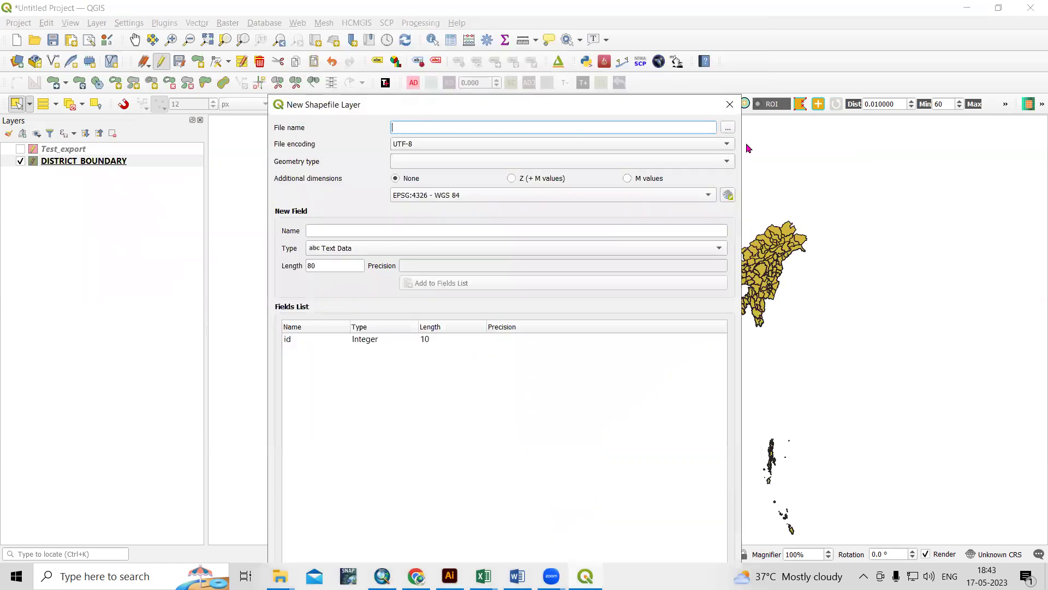
click(730, 130)
click(446, 230)
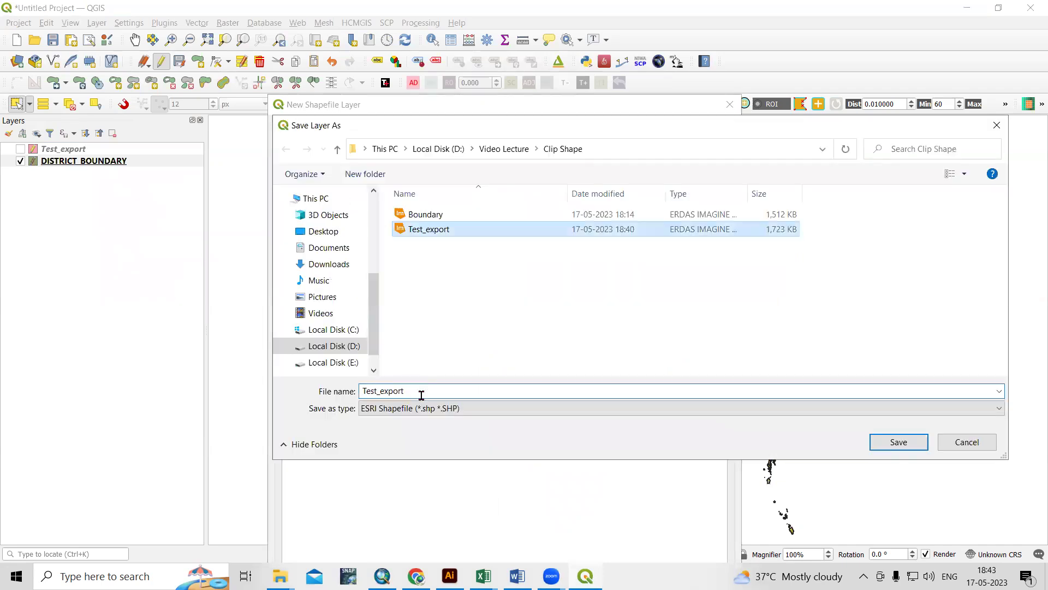
double_click(422, 391)
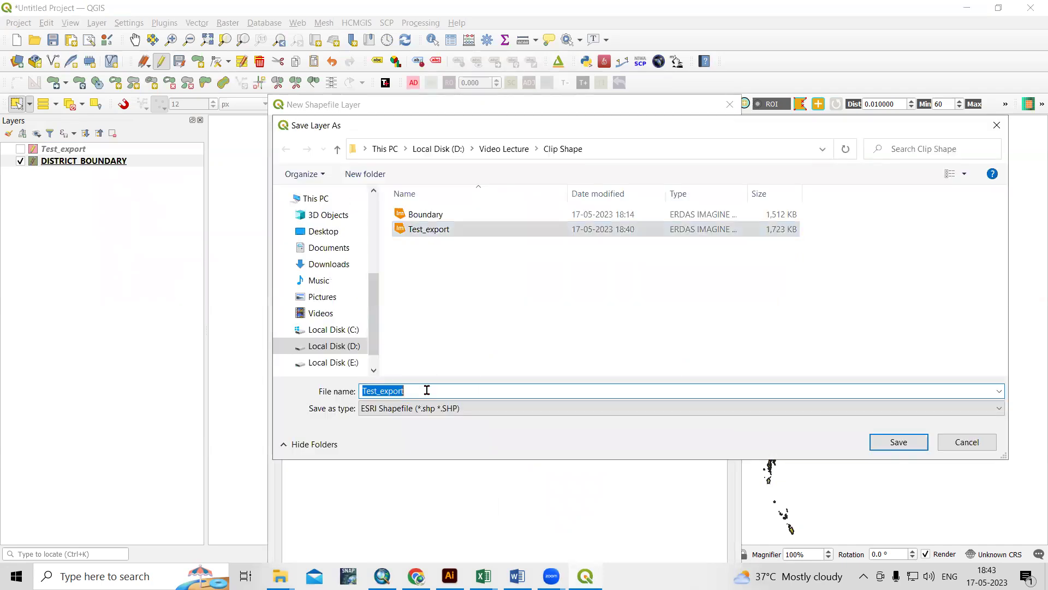
key(End)
text(_2)
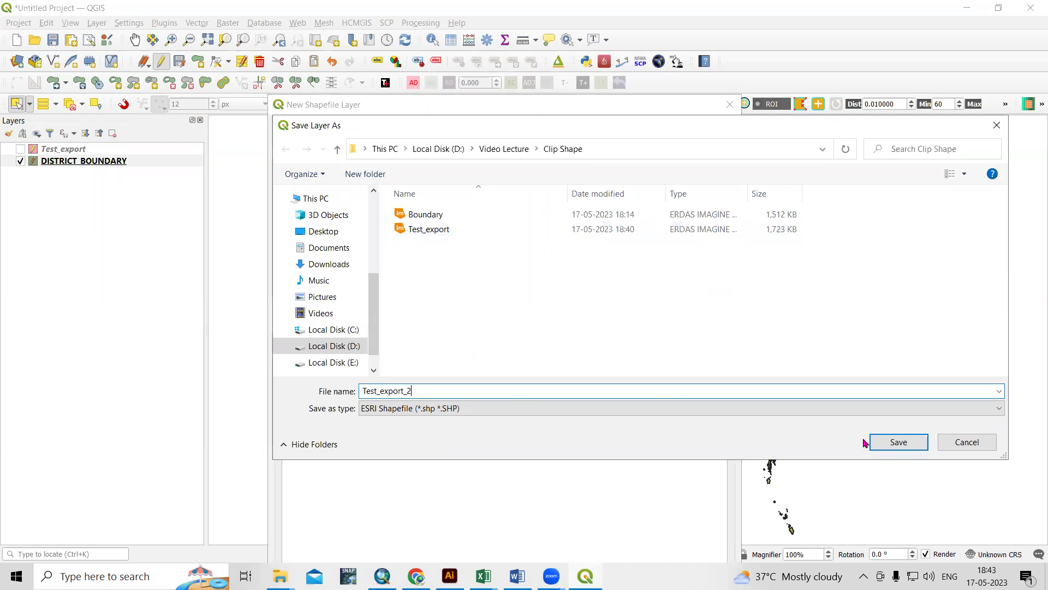
click(890, 441)
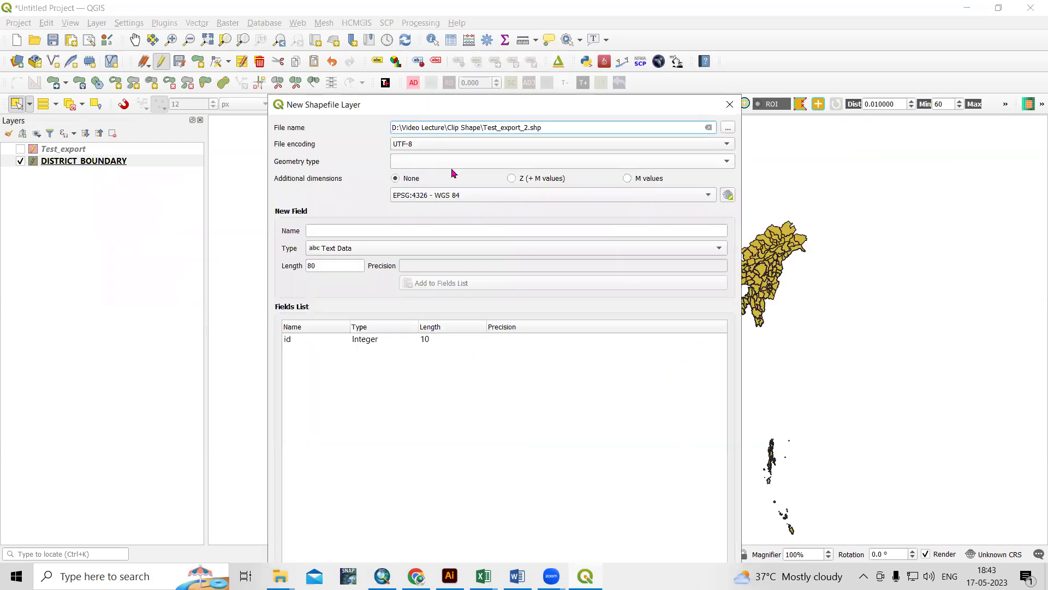
Step: Set polygon geometry and add a District text field of length 80
click(455, 157)
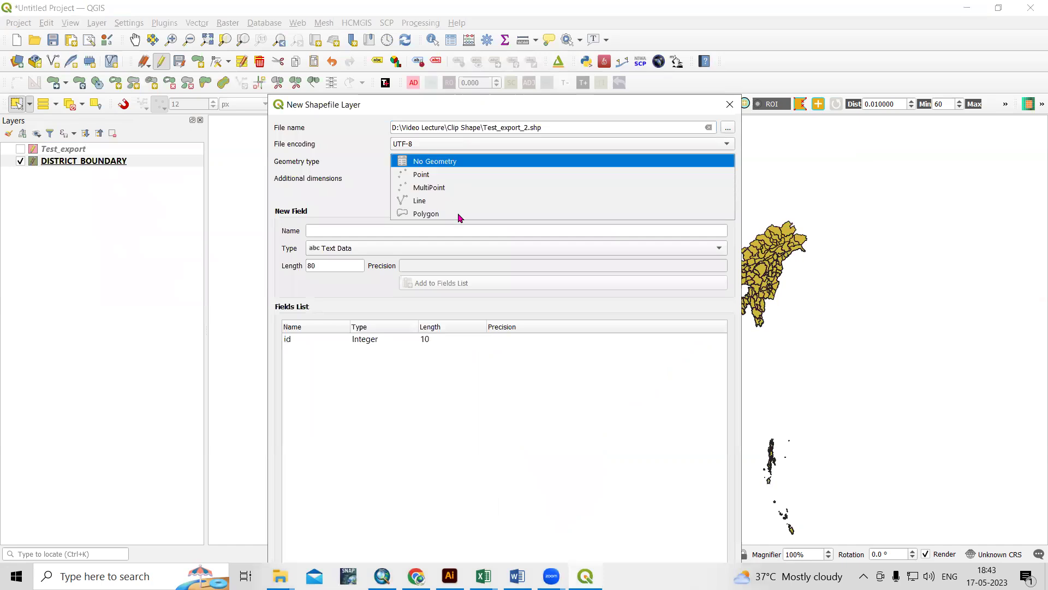
click(485, 214)
click(380, 226)
text(D)
key(BackSpace)
text(District)
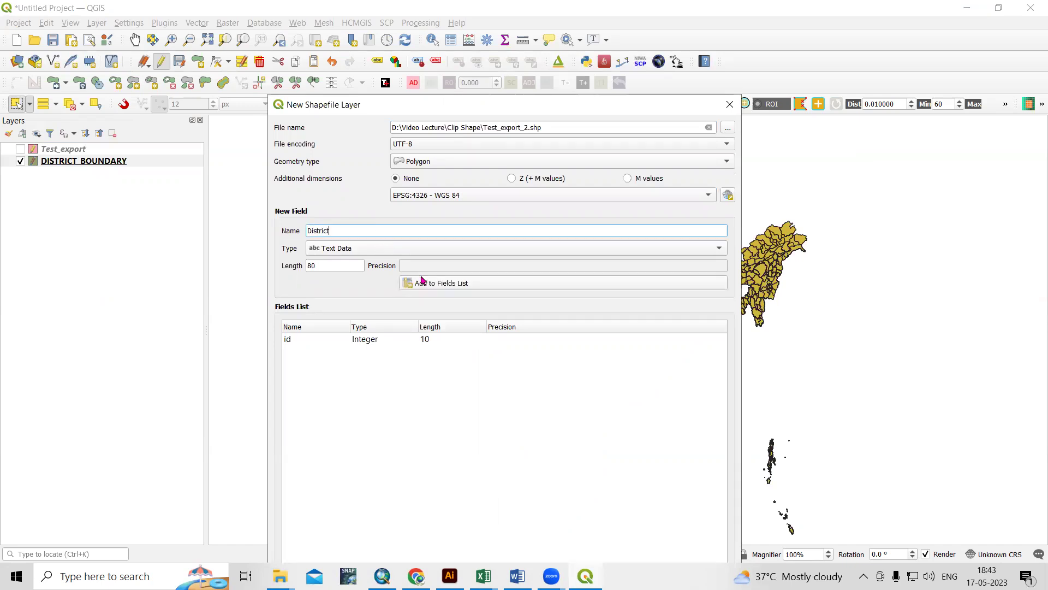
click(442, 284)
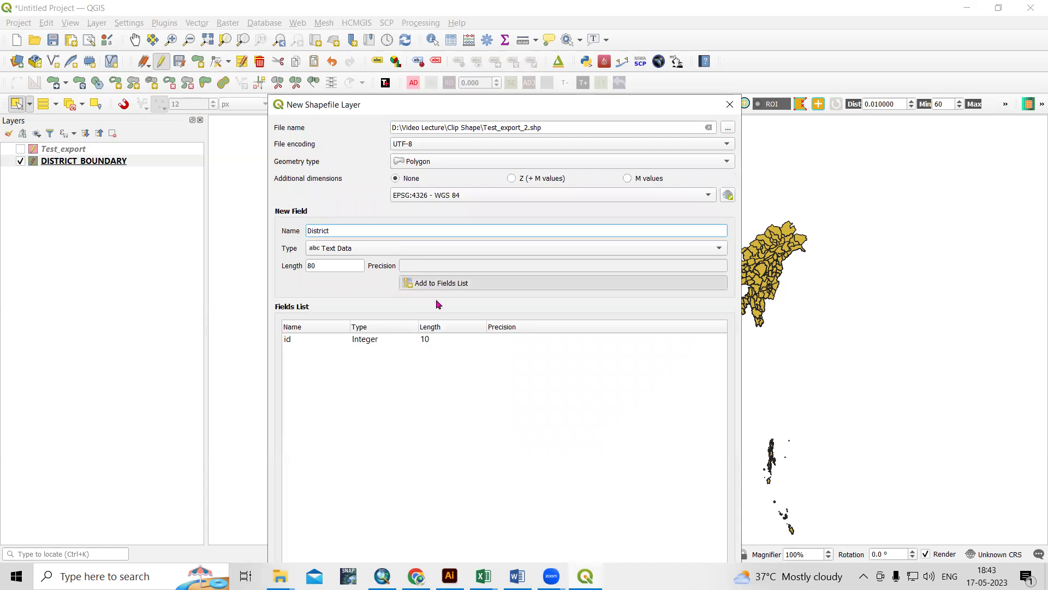
Step: Remove the default id field and create the Test_export_2 layer
click(430, 343)
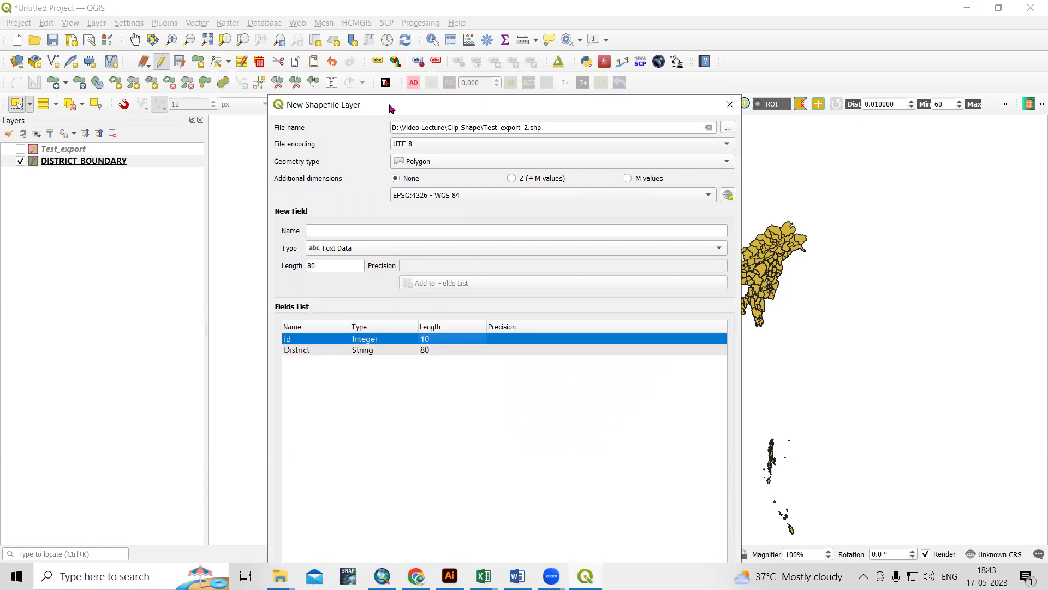
drag(390, 108, 377, 41)
click(683, 553)
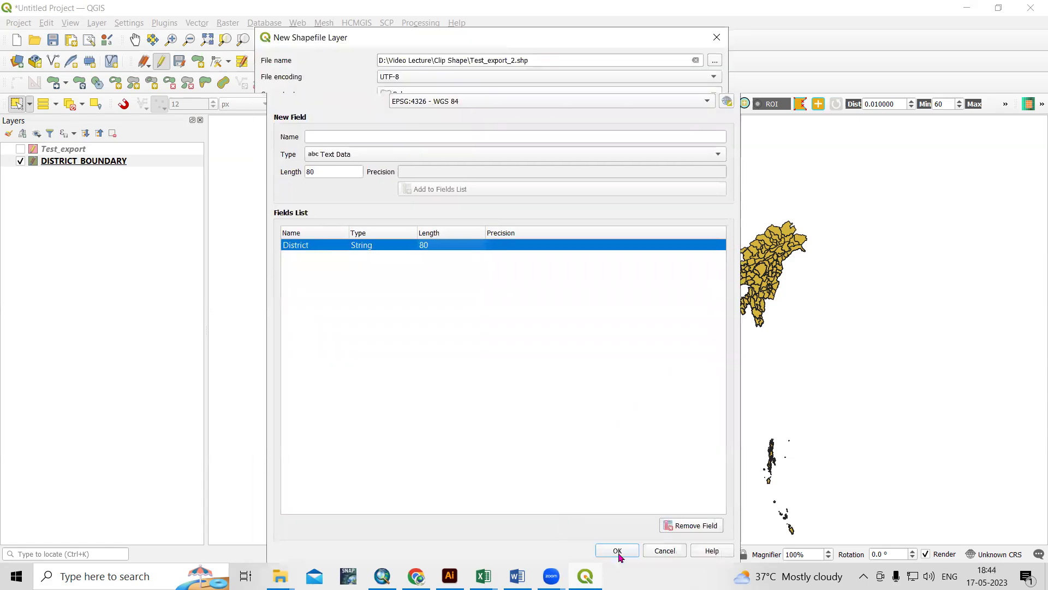
click(618, 551)
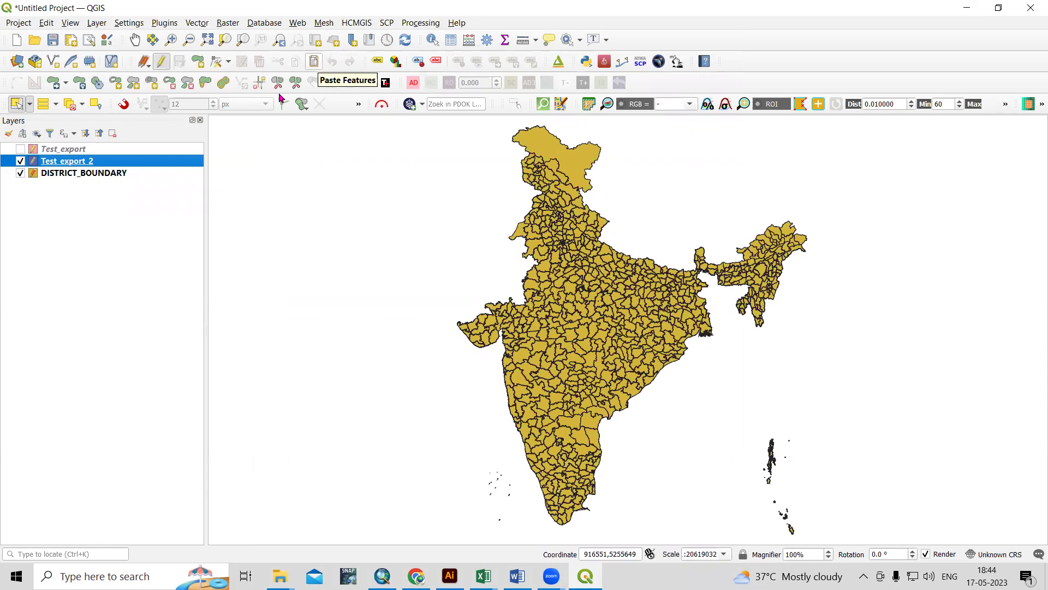
Step: Paste the cut districts into Test_export_2 and hide DISTRICT_BOUNDARY
key(ctrl+v)
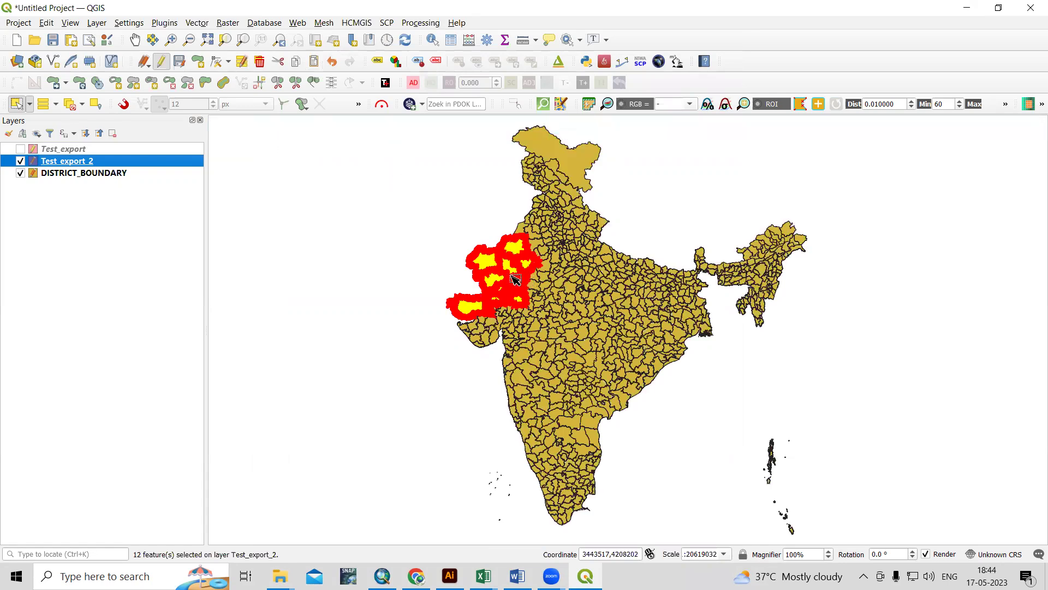
scroll(516, 280, up, 2)
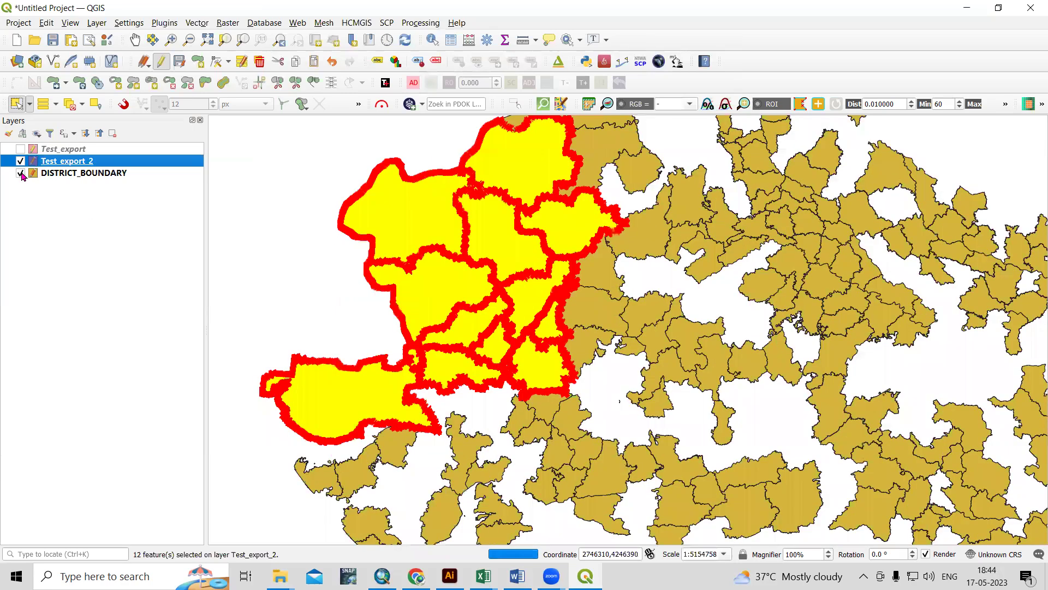
click(21, 173)
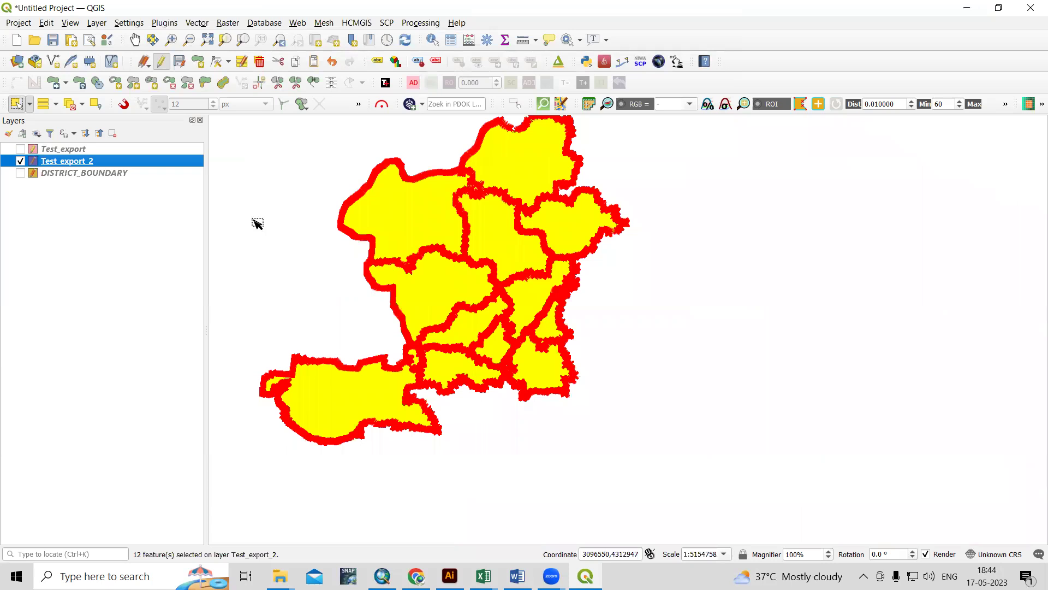
Step: Save the layer edits, stop editing, and clear the selection
click(179, 66)
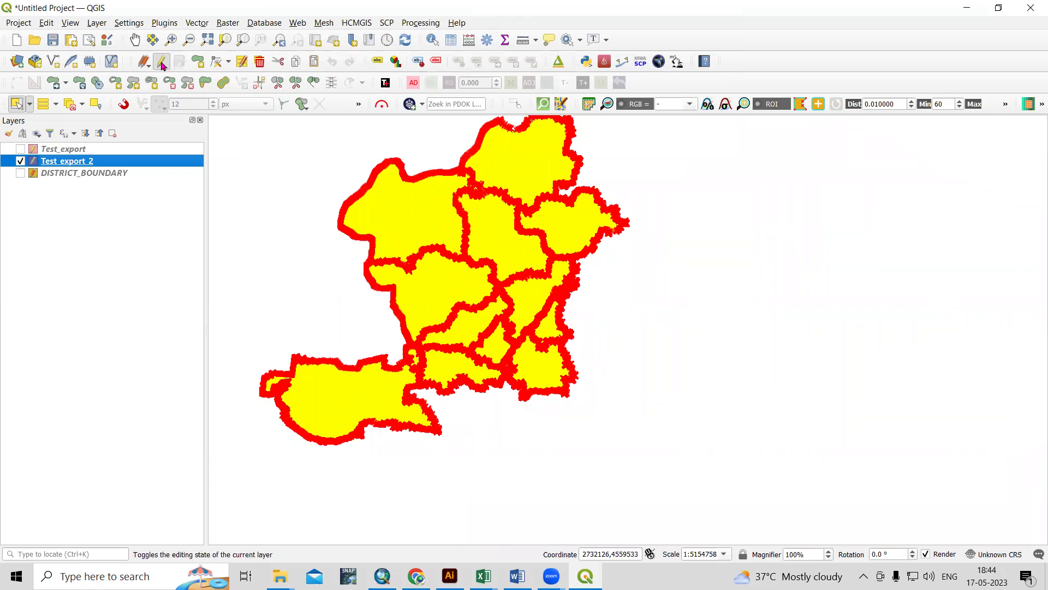
click(162, 65)
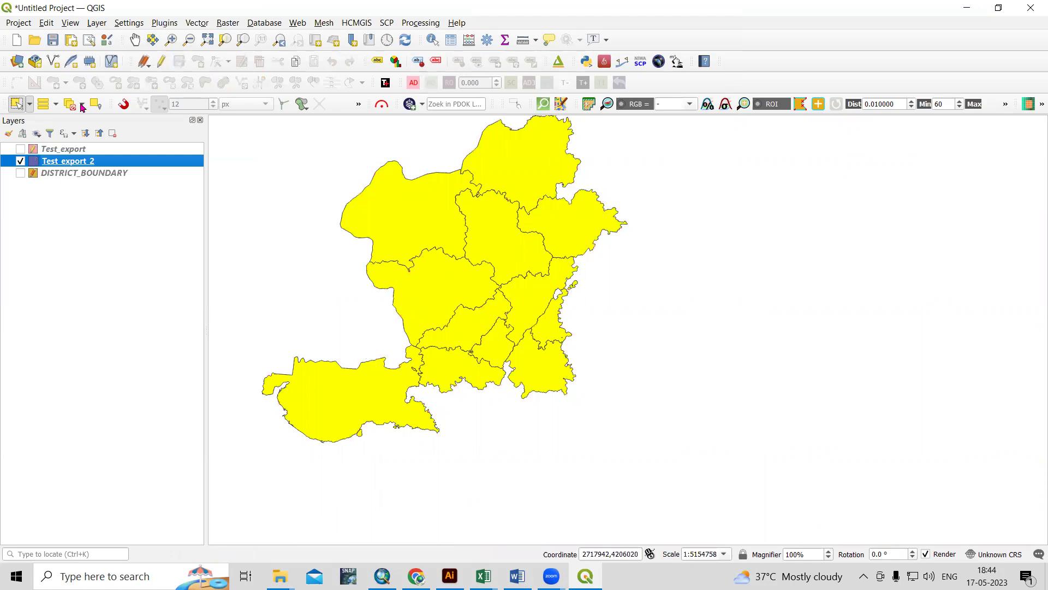
click(346, 296)
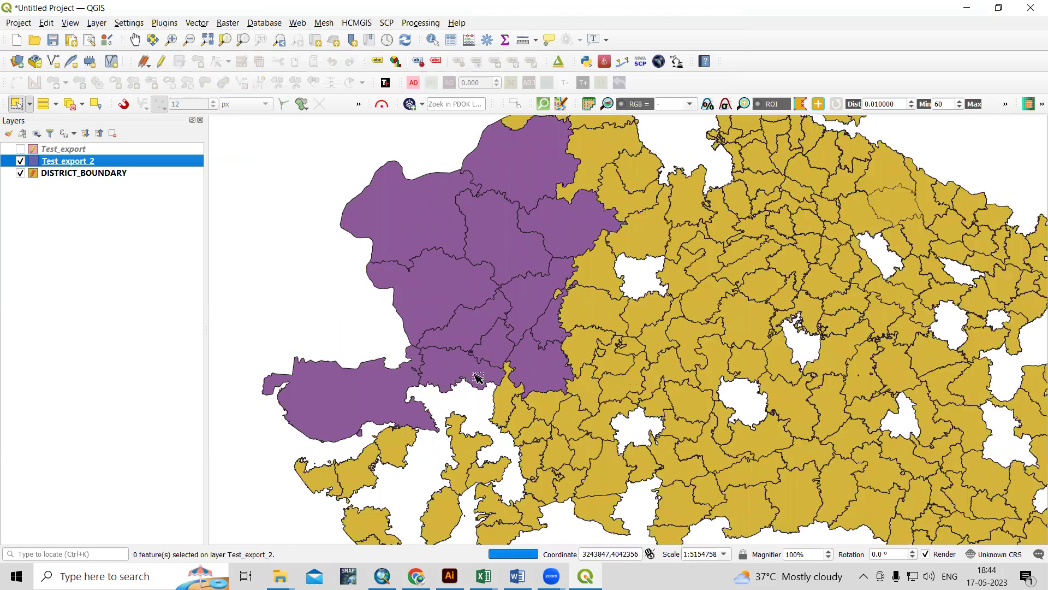
Step: Zoom in and back out to the full India extent with the pasted districts
scroll(478, 378, up, 4)
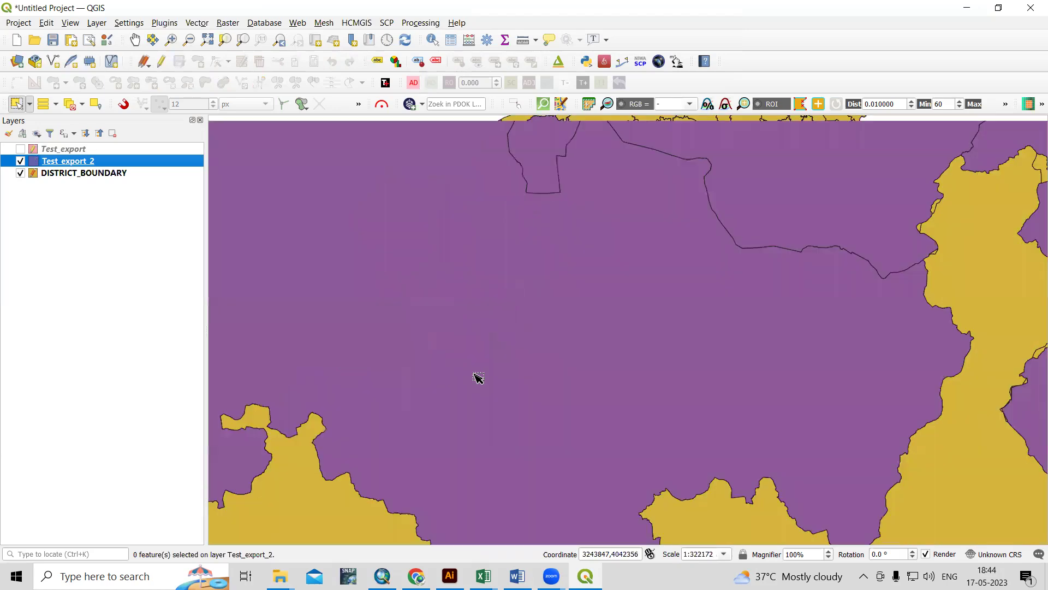
scroll(479, 378, down, 4)
scroll(478, 378, down, 2)
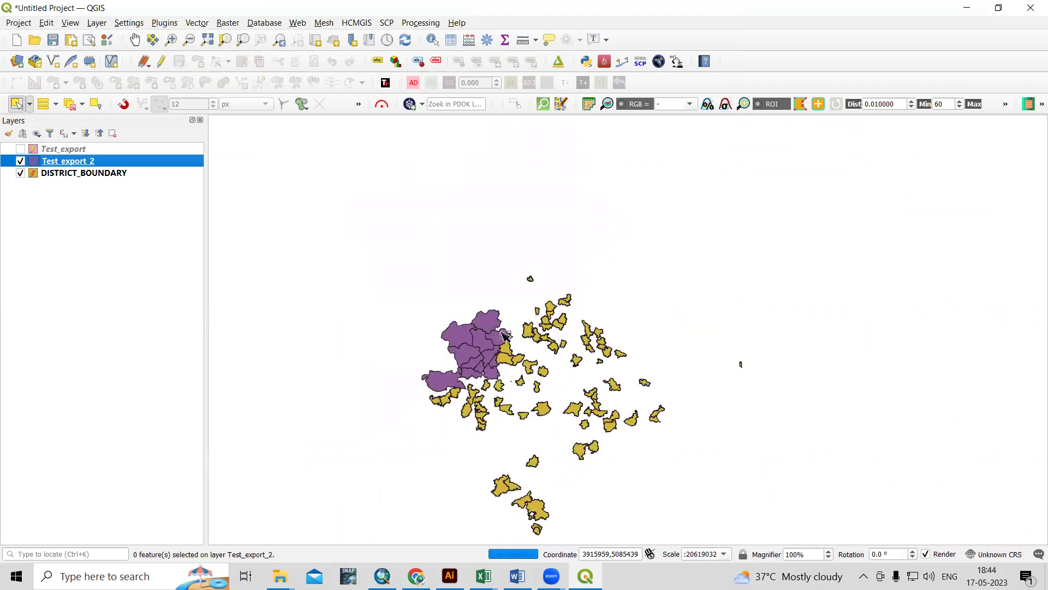